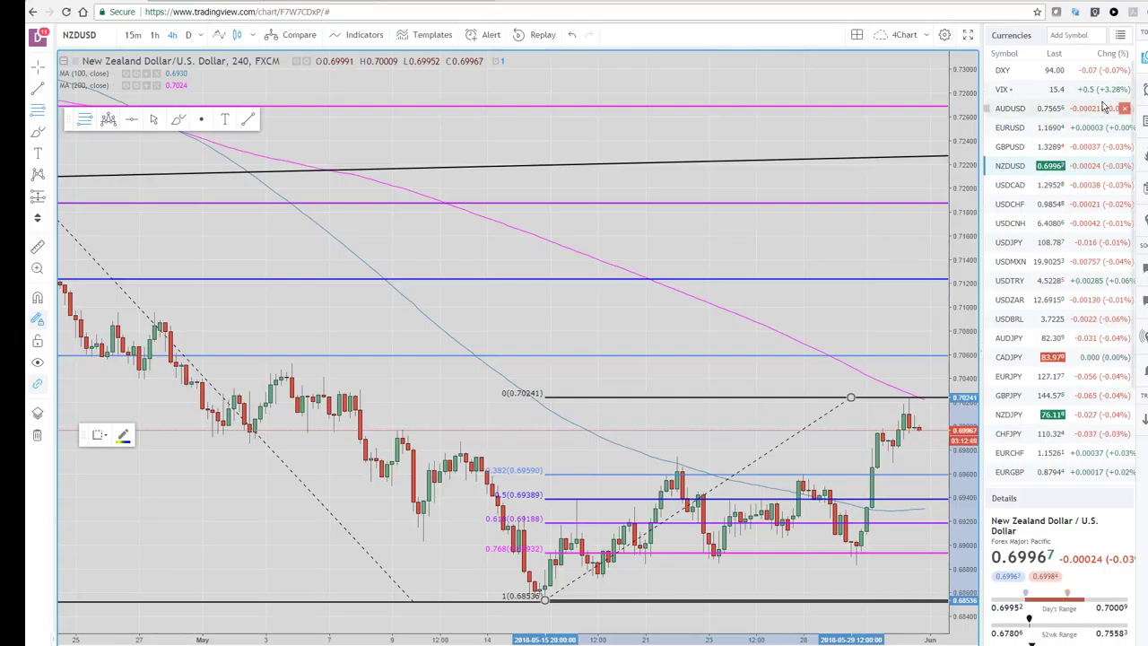
# Open the EURUSD 4-hour chart, then restore the four-pane EURUSD layout
pyautogui.click(1011, 134)
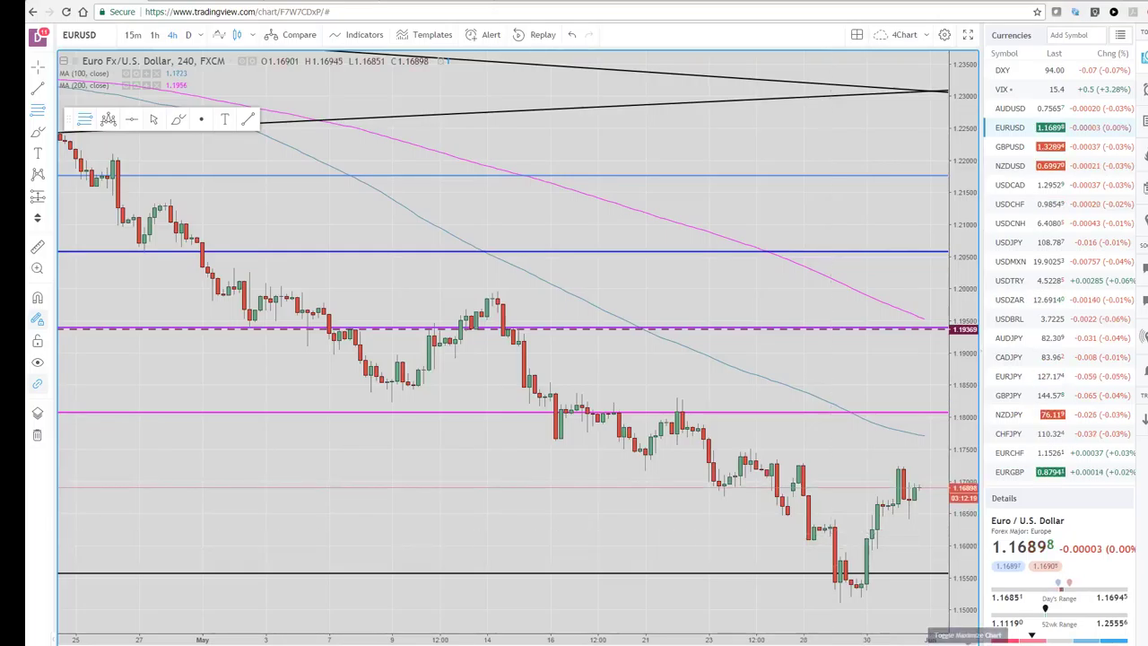
pyautogui.hotkey('alt', 'Return')
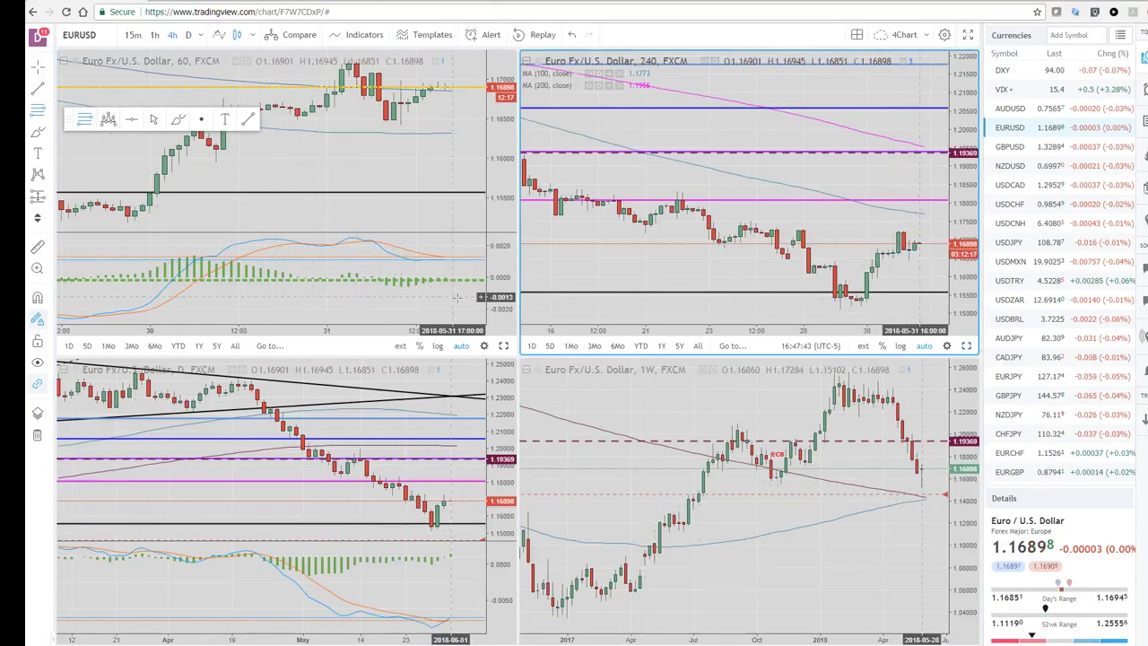
# Maximize the 60-minute EURUSD pane and zoom in on its price action
pyautogui.click(505, 349)
pyautogui.click(505, 349)
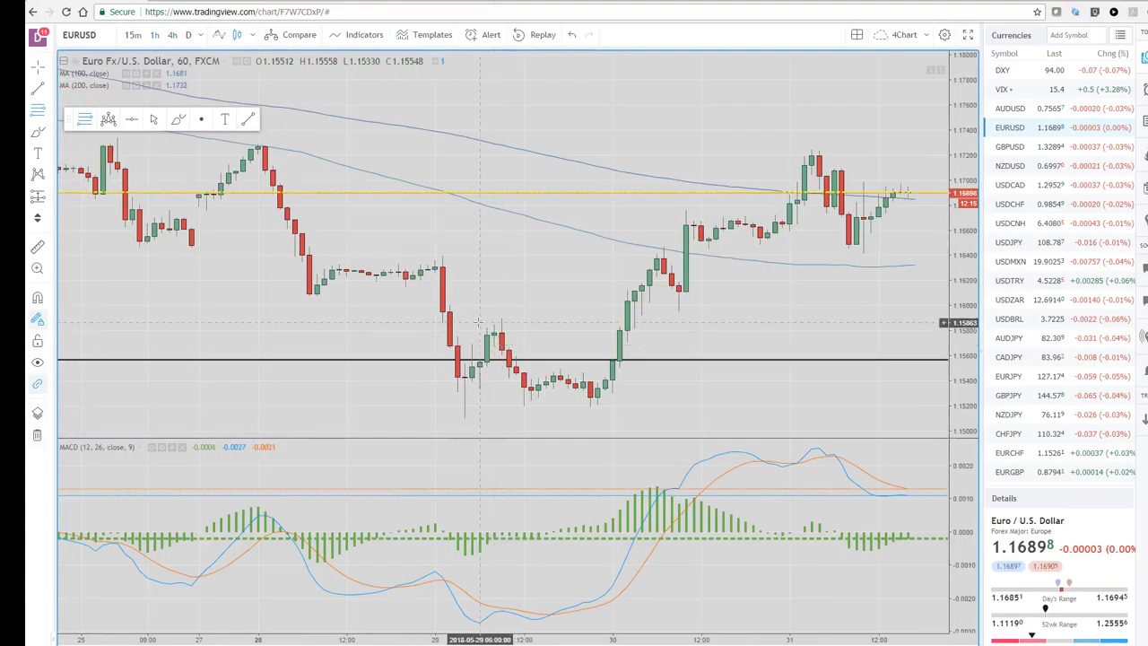
pyautogui.scroll(2, 363, 332)
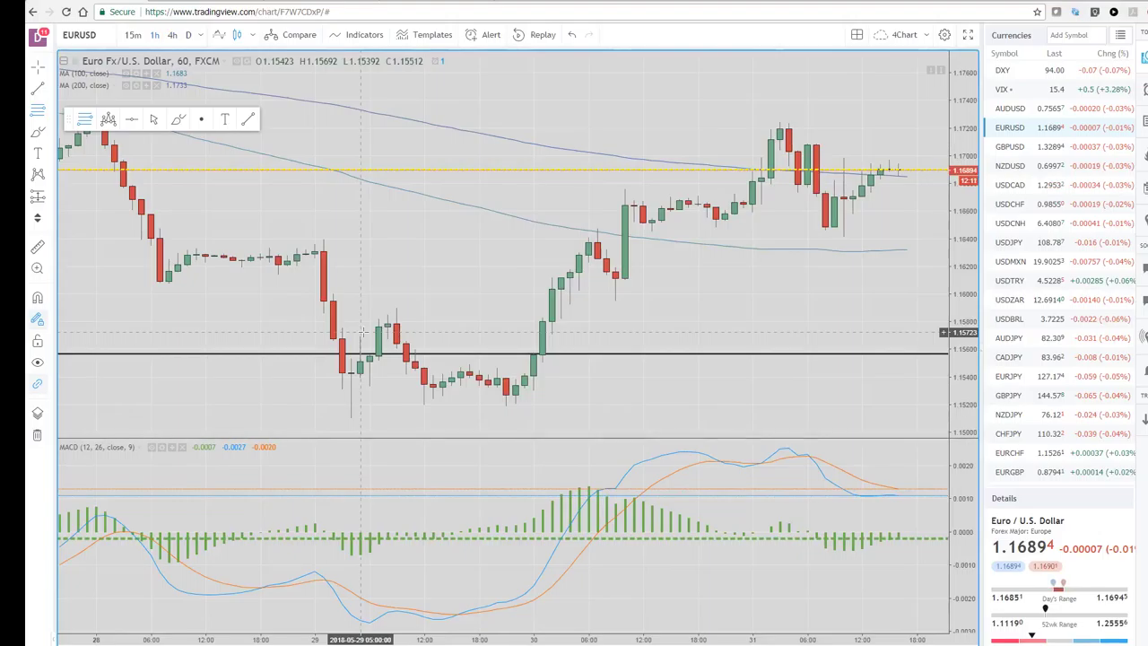
pyautogui.scroll(1, 362, 331)
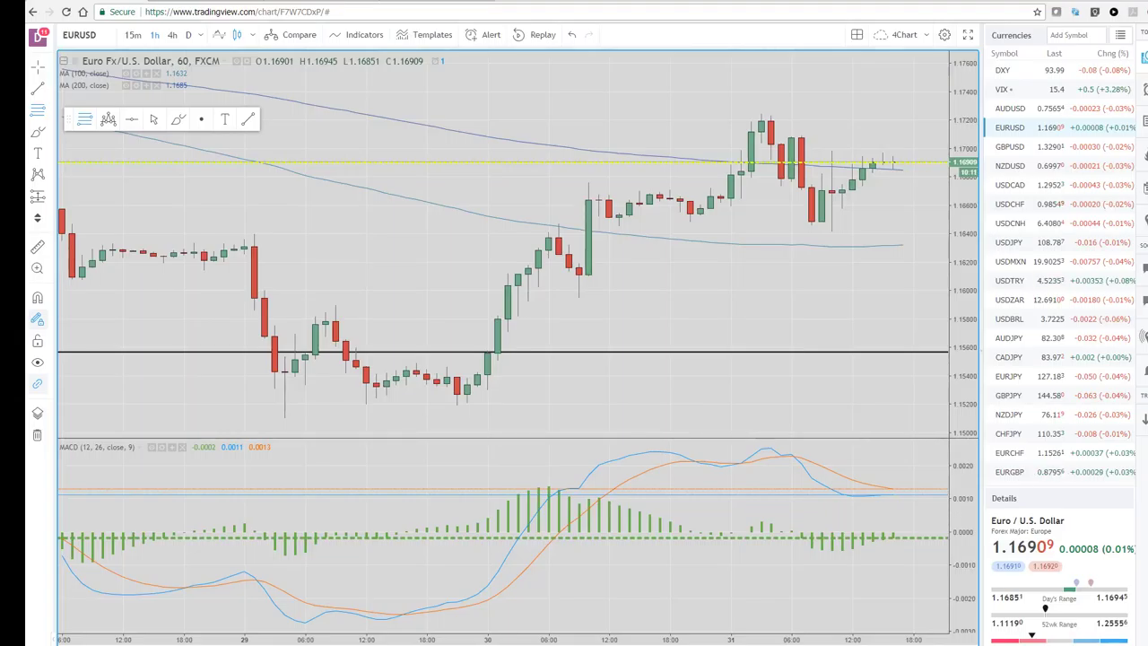
# Load the Macro watchlist and open the ES1! S&P 500 E-mini futures daily chart
pyautogui.click(1121, 36)
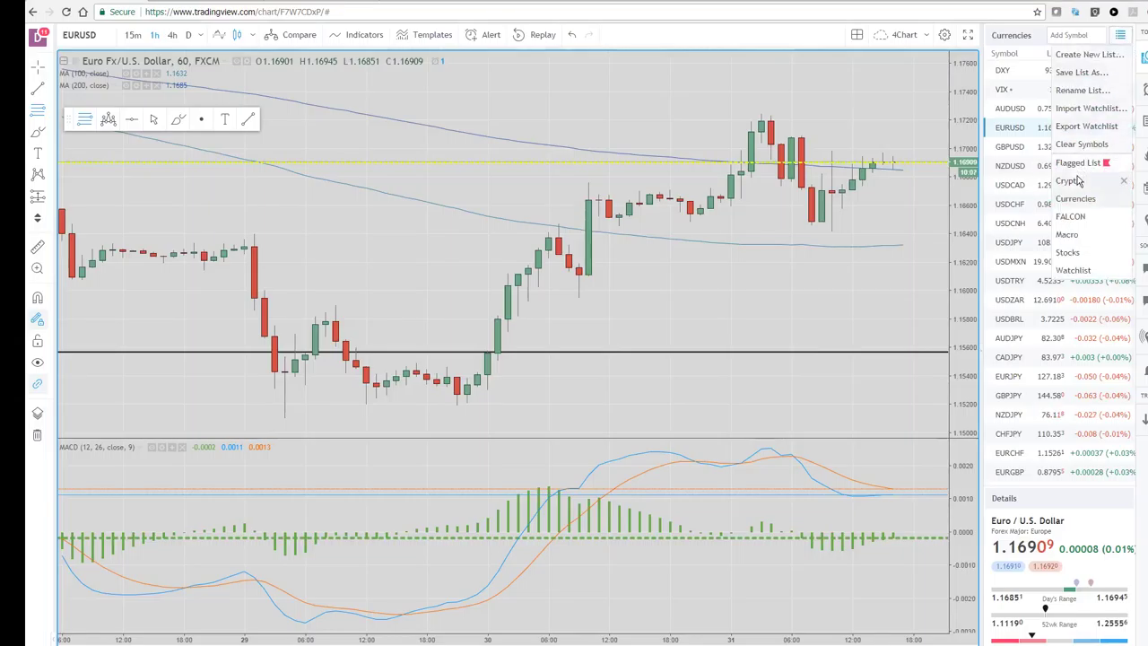
pyautogui.click(1066, 236)
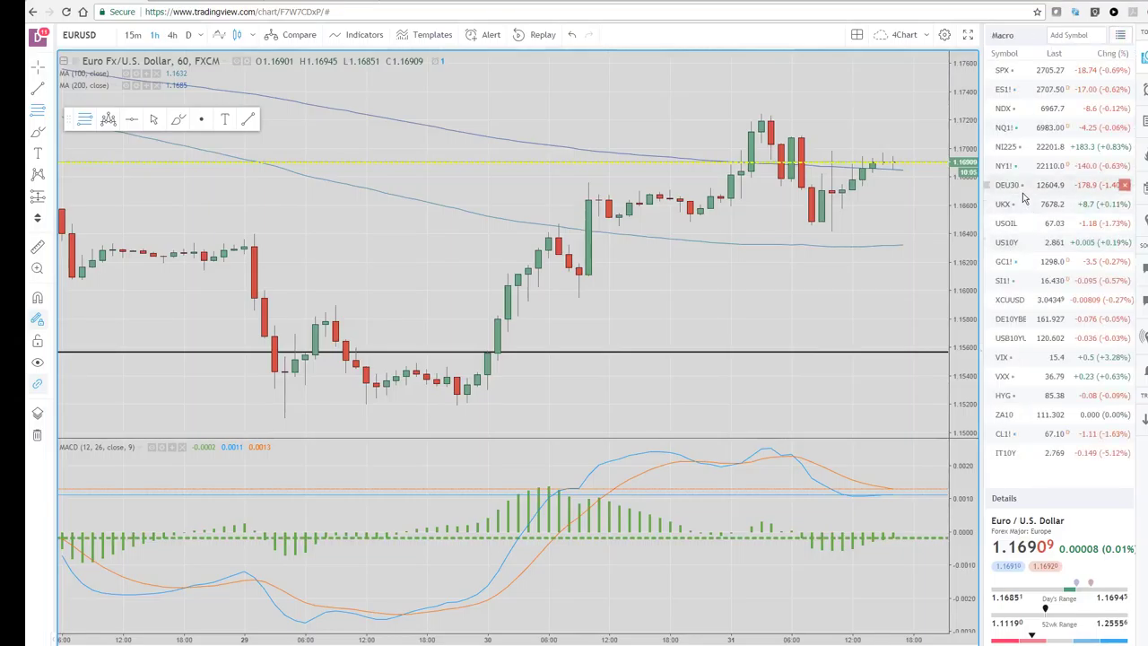
pyautogui.click(1014, 90)
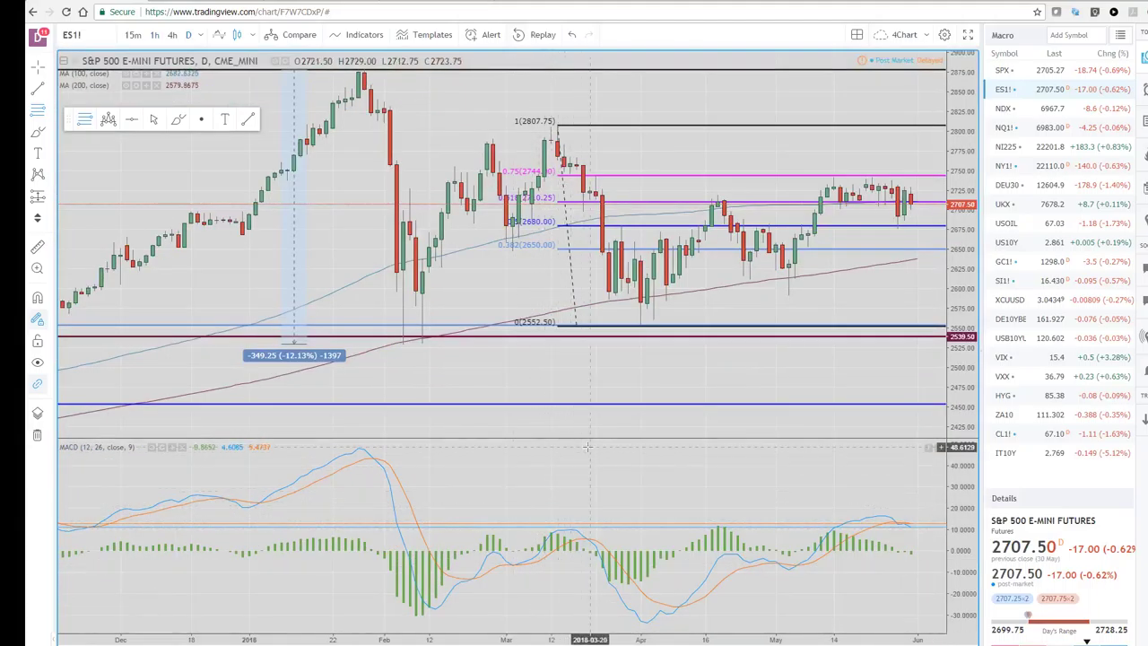
# Zoom the ES1! chart, then switch to the USOIL WTI Crude Oil daily chart
pyautogui.scroll(2, 574, 443)
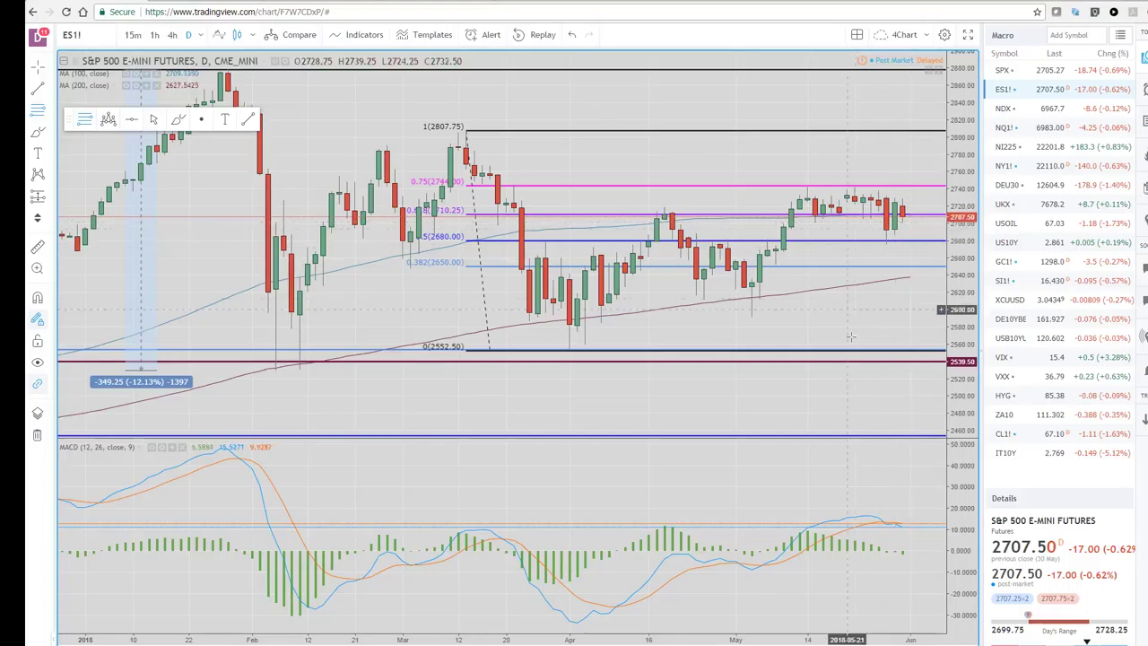
pyautogui.click(1007, 225)
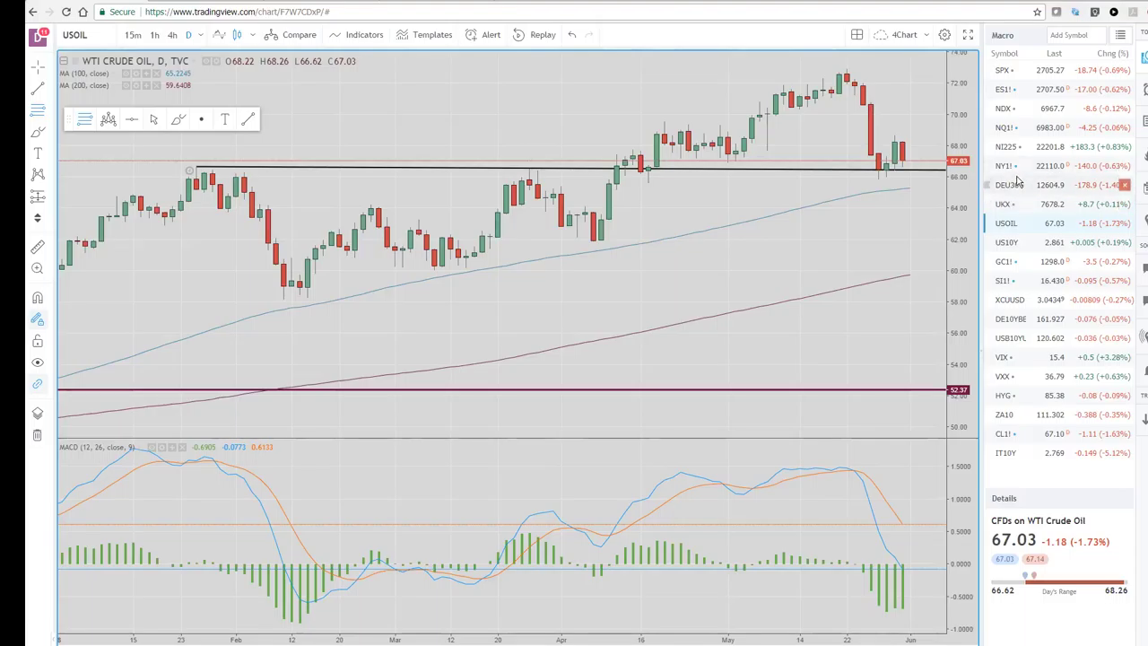
# Switch to the NQ1! NASDAQ 100 E-mini futures daily chart with its Fibonacci levels
pyautogui.click(1006, 131)
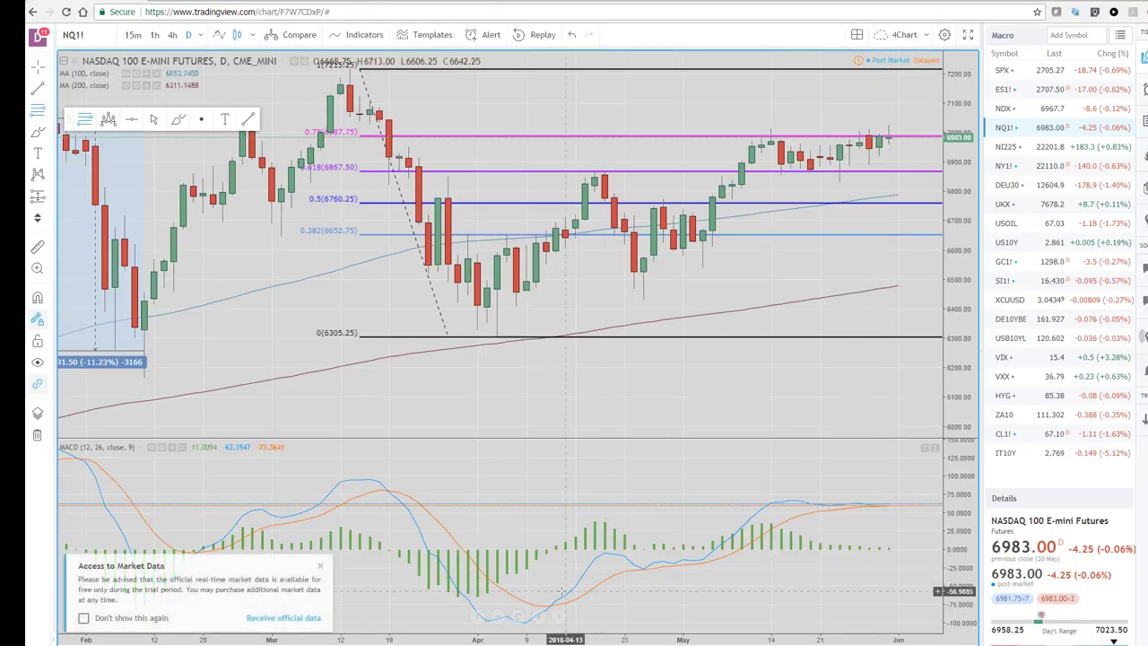
# Close the Access to Market Data notice and open the NY1! Nikkei 225 futures daily chart
pyautogui.click(320, 568)
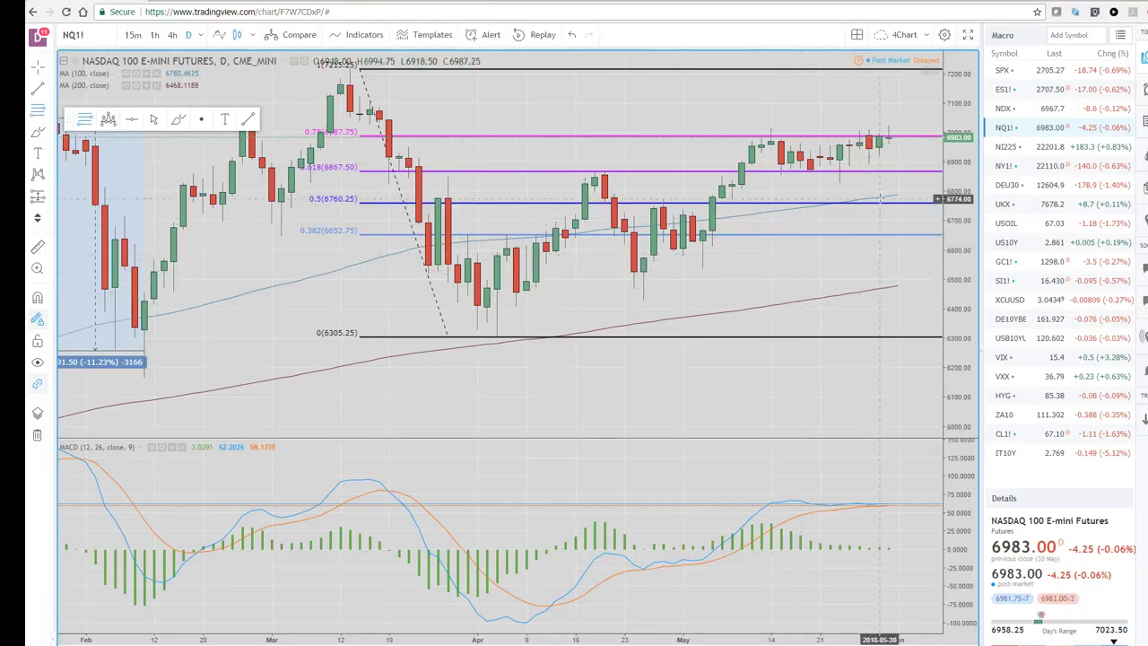
pyautogui.click(1008, 149)
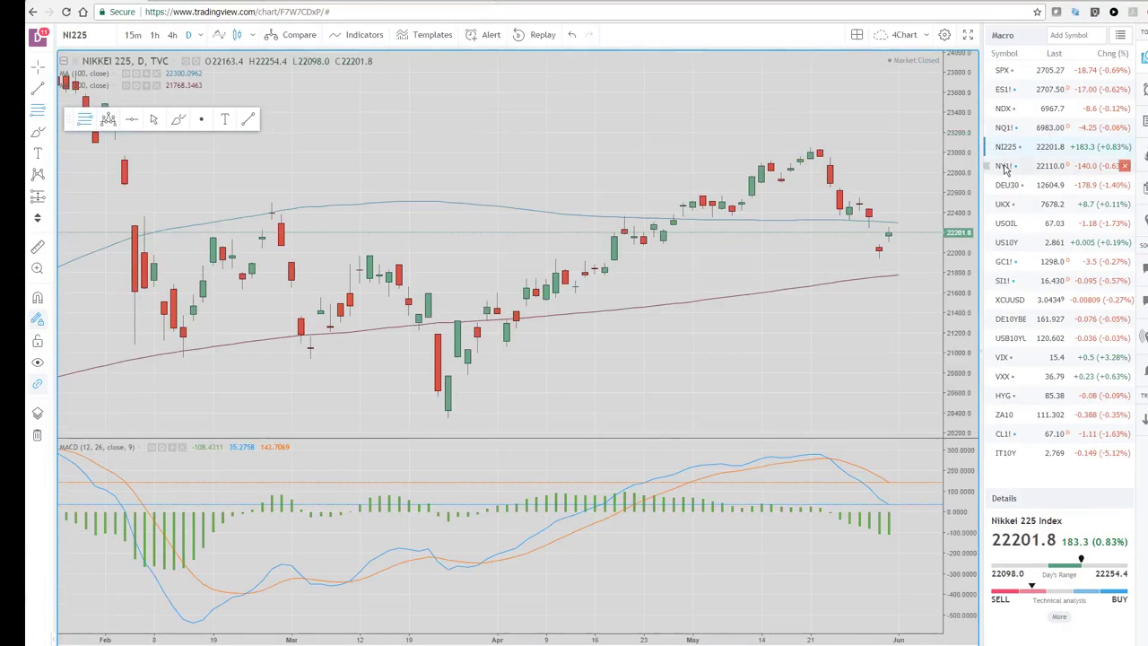
pyautogui.click(1004, 169)
pyautogui.click(1005, 150)
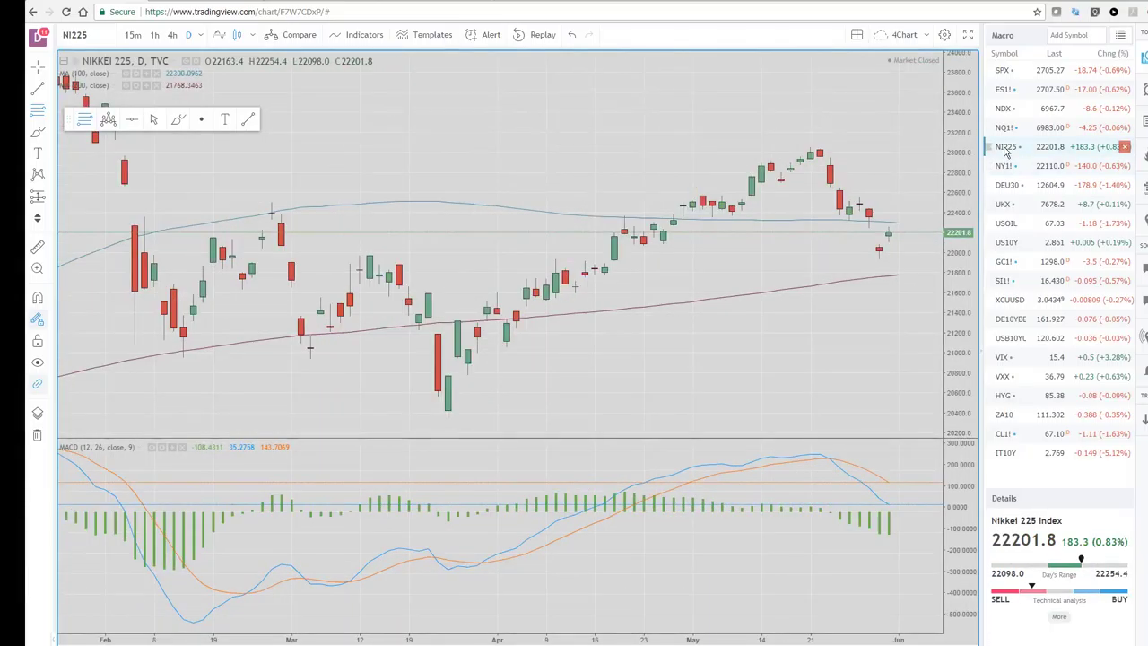
pyautogui.click(1005, 169)
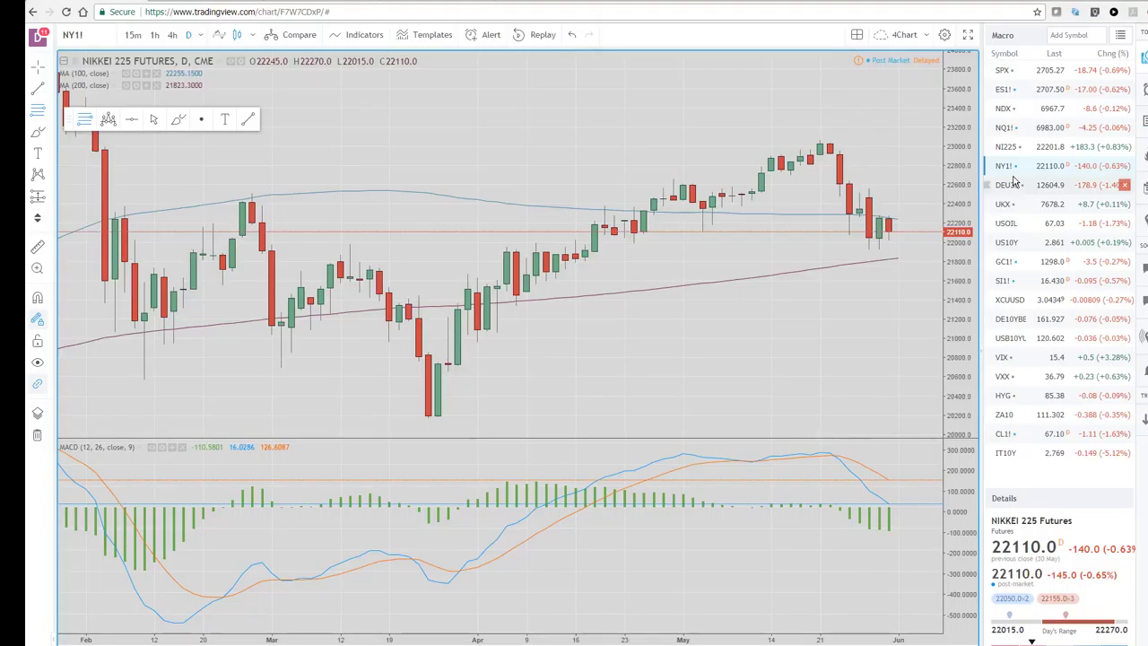
# Switch back to the ES1! S&P 500 E-mini futures chart showing its Fibonacci levels
pyautogui.click(1000, 90)
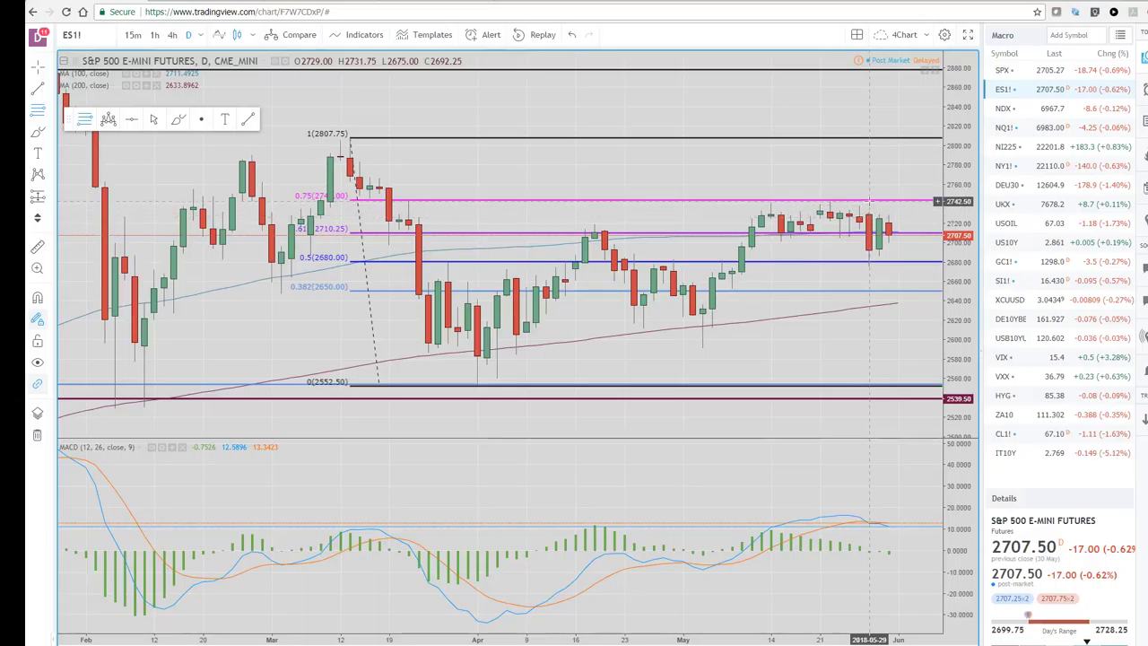
# Load the Currencies watchlist, open USDCAD, and delete its Fibonacci retracement
pyautogui.click(1120, 36)
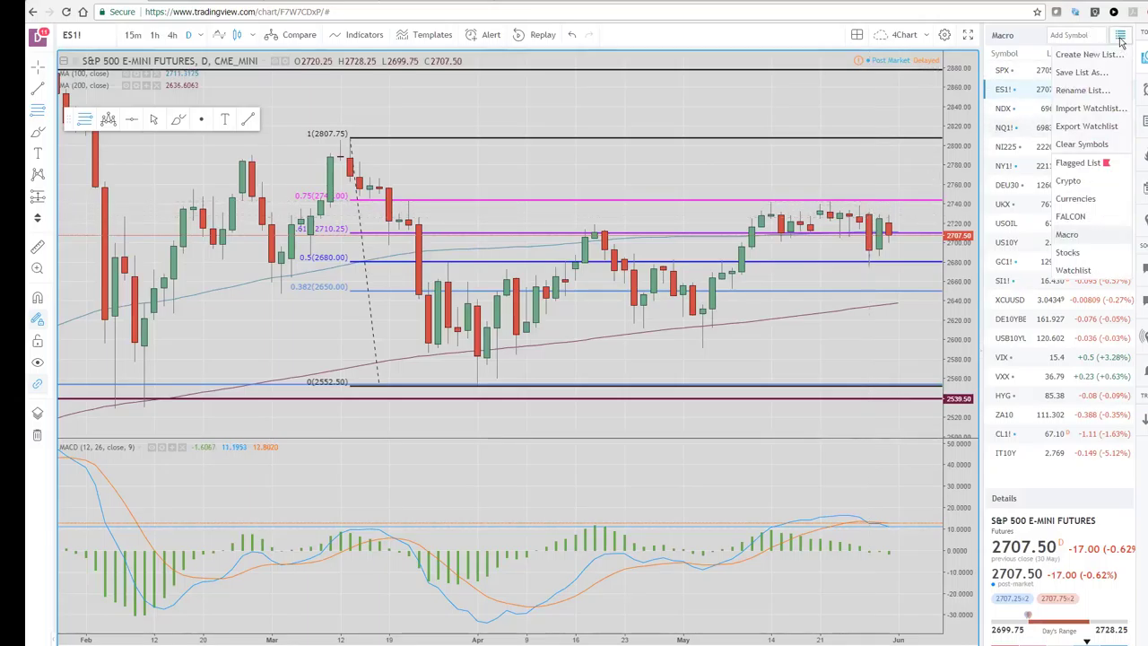
pyautogui.click(1080, 199)
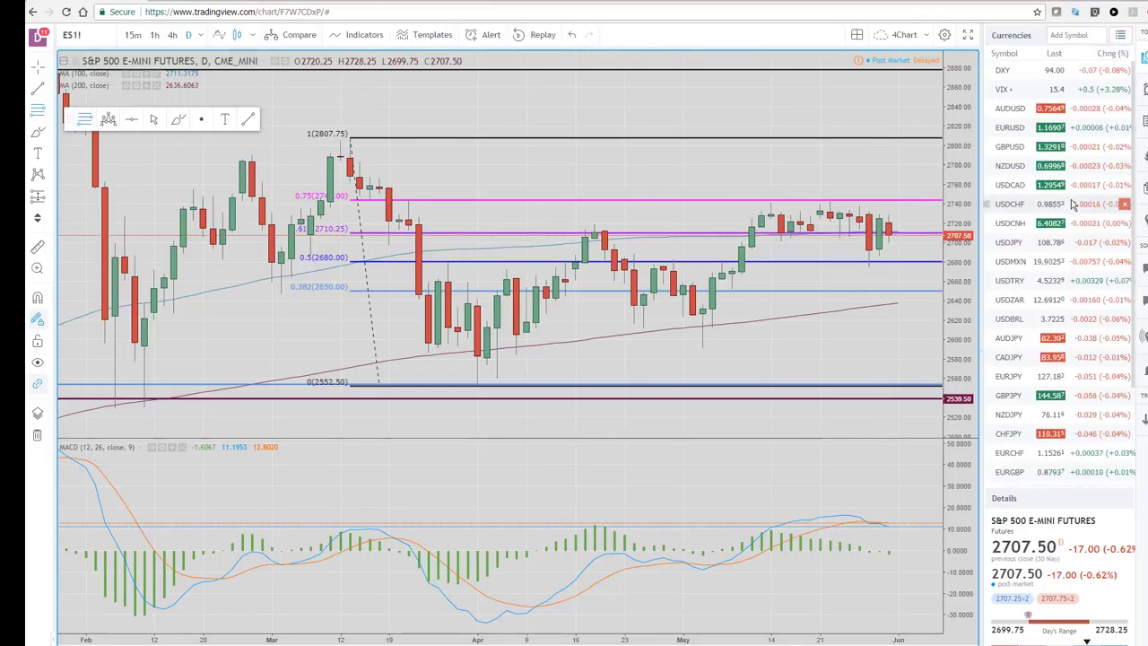
pyautogui.click(1011, 187)
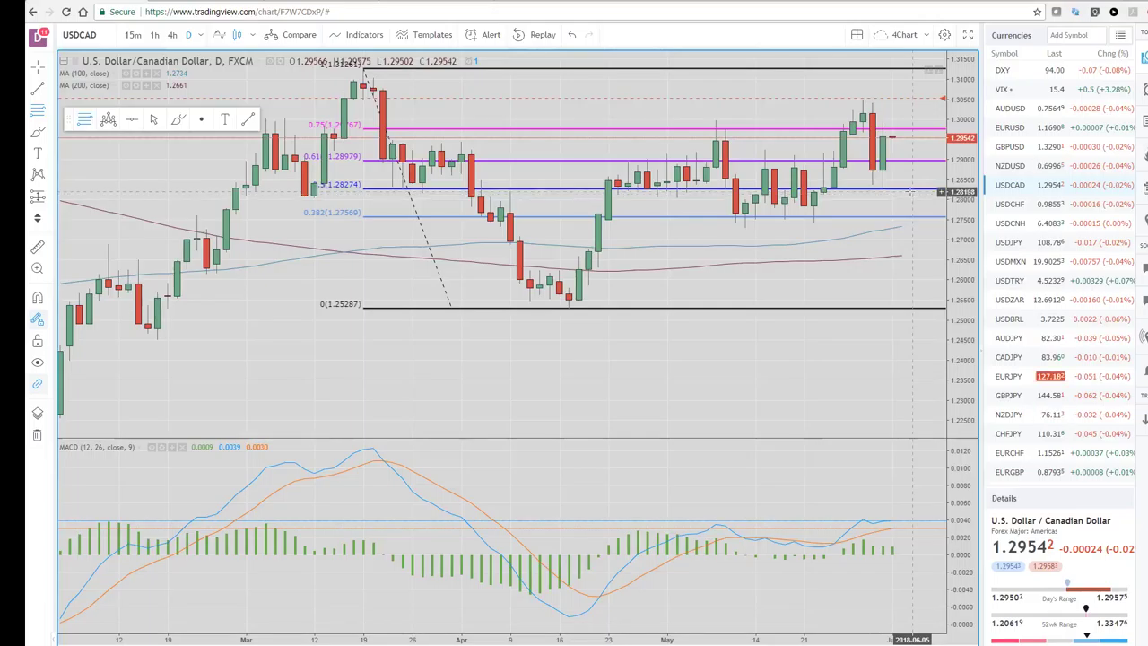
pyautogui.rightClick(911, 189)
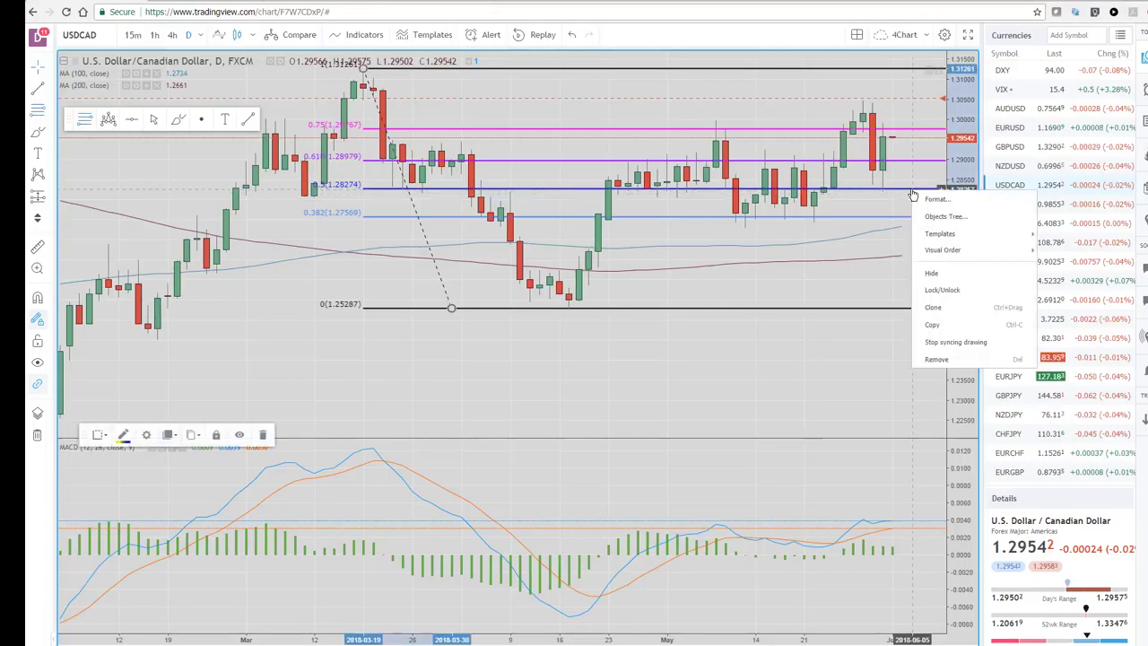
pyautogui.click(263, 434)
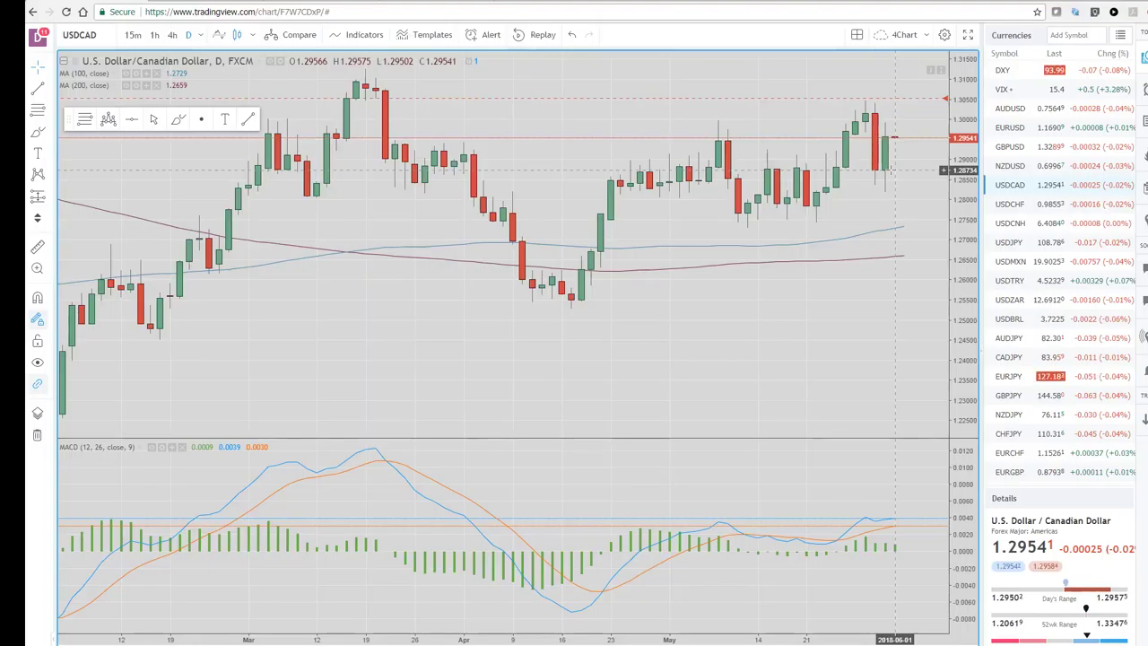
# On USDMXN, remove the Fibonacci retracement and magenta horizontal lines, keeping the dashed red level
pyautogui.click(1006, 261)
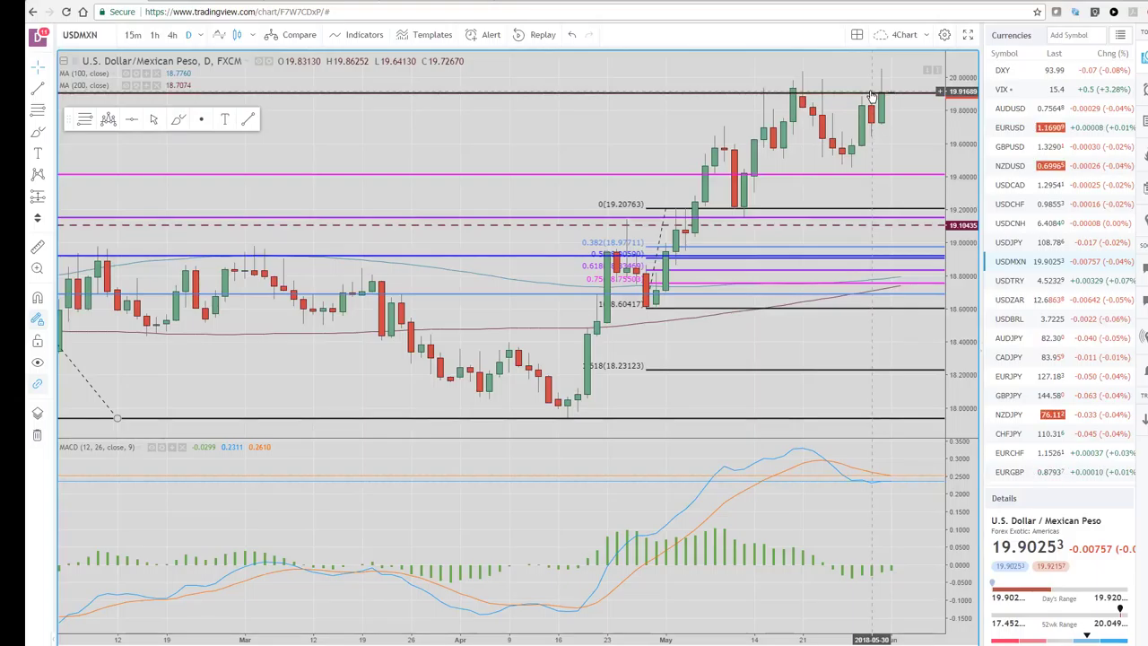
pyautogui.rightClick(798, 213)
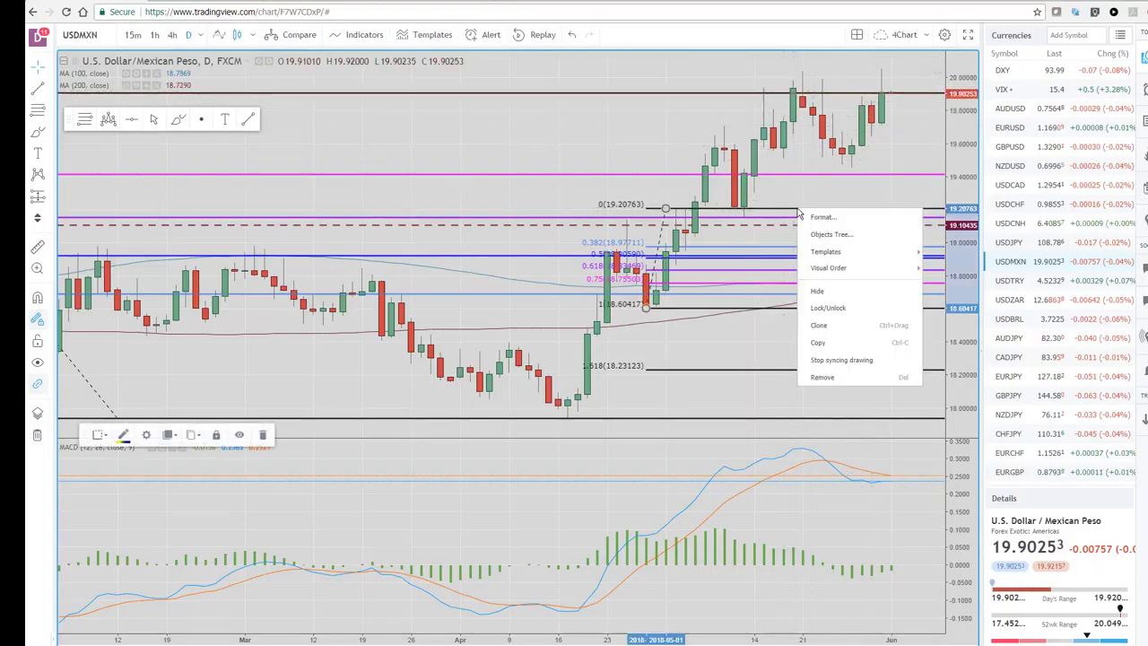
pyautogui.click(264, 434)
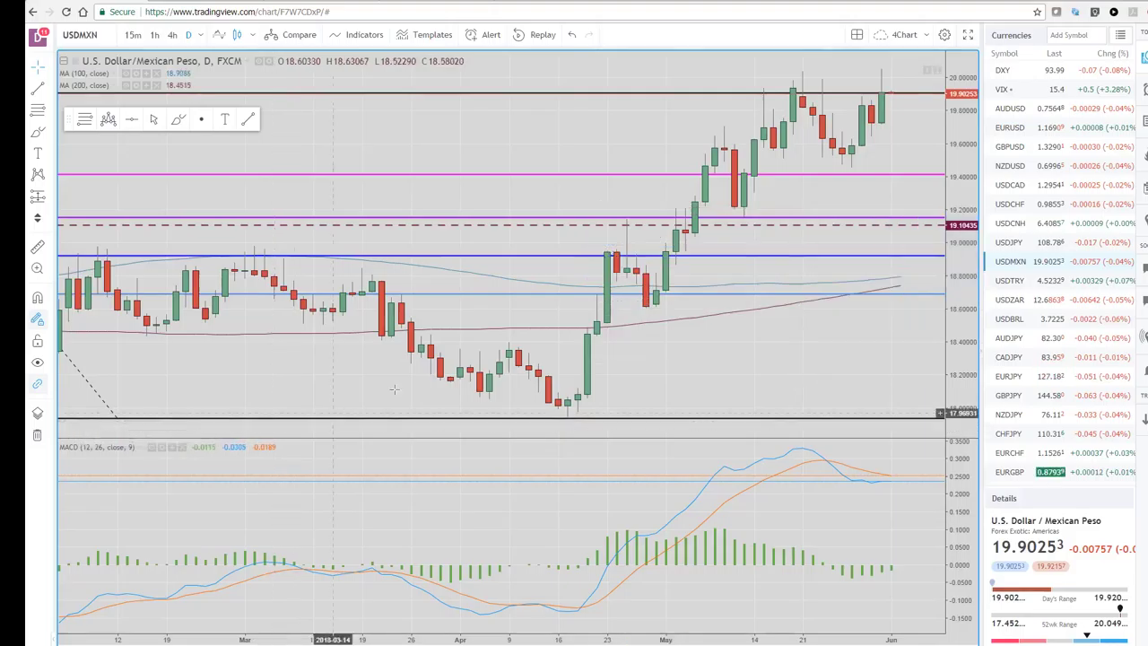
pyautogui.rightClick(886, 179)
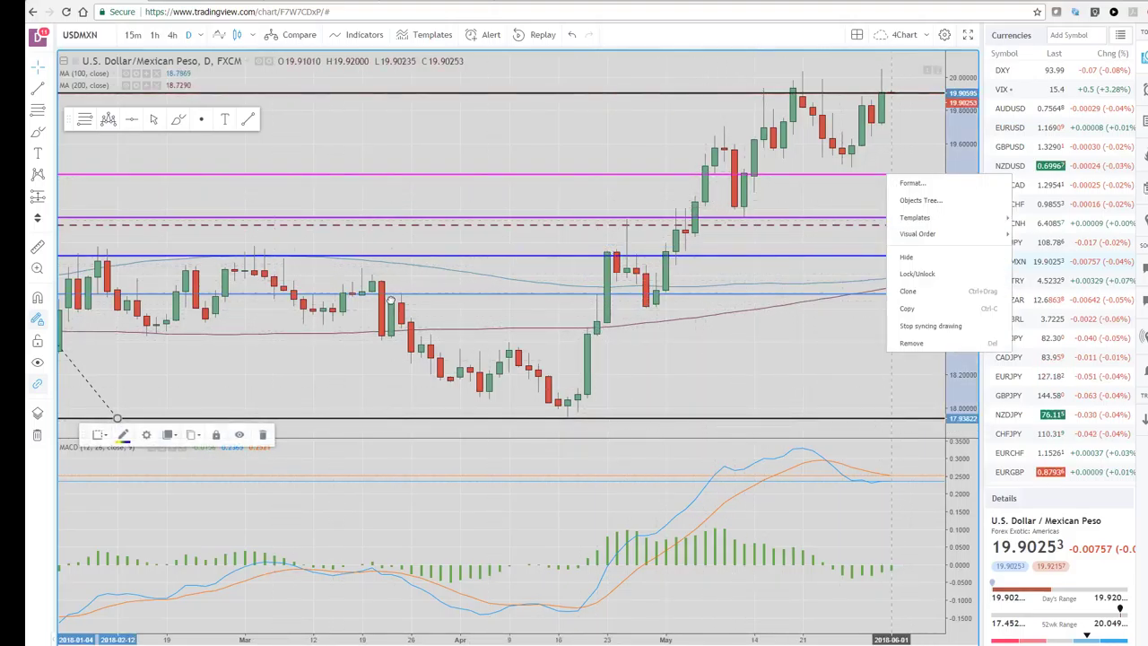
pyautogui.click(262, 447)
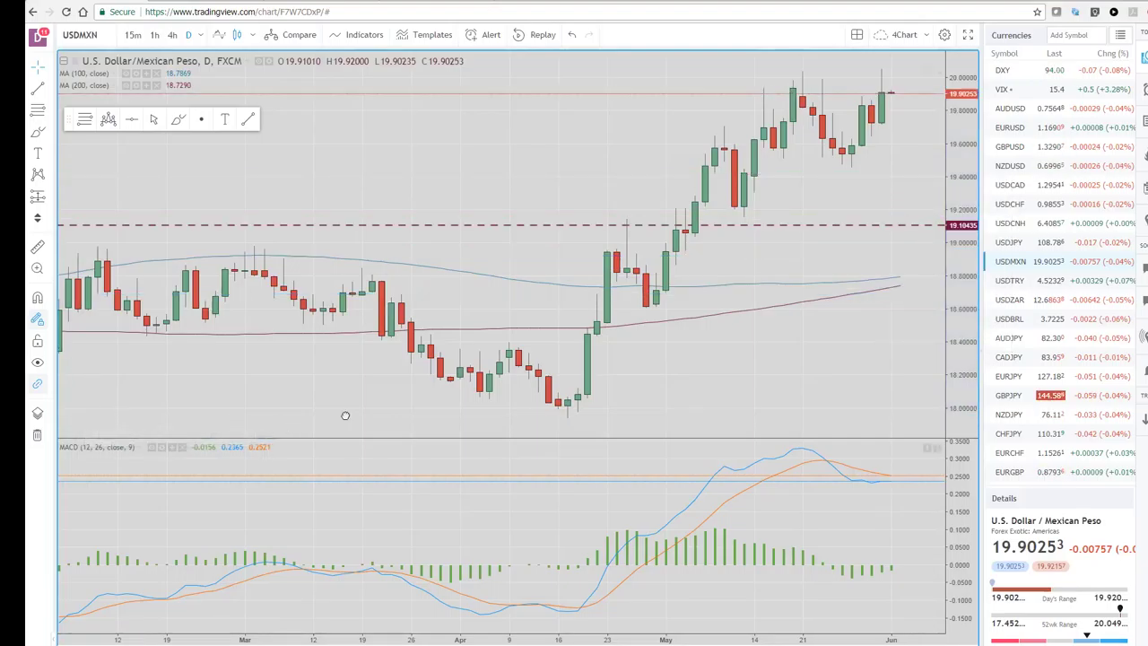
pyautogui.scroll(-4, 505, 395)
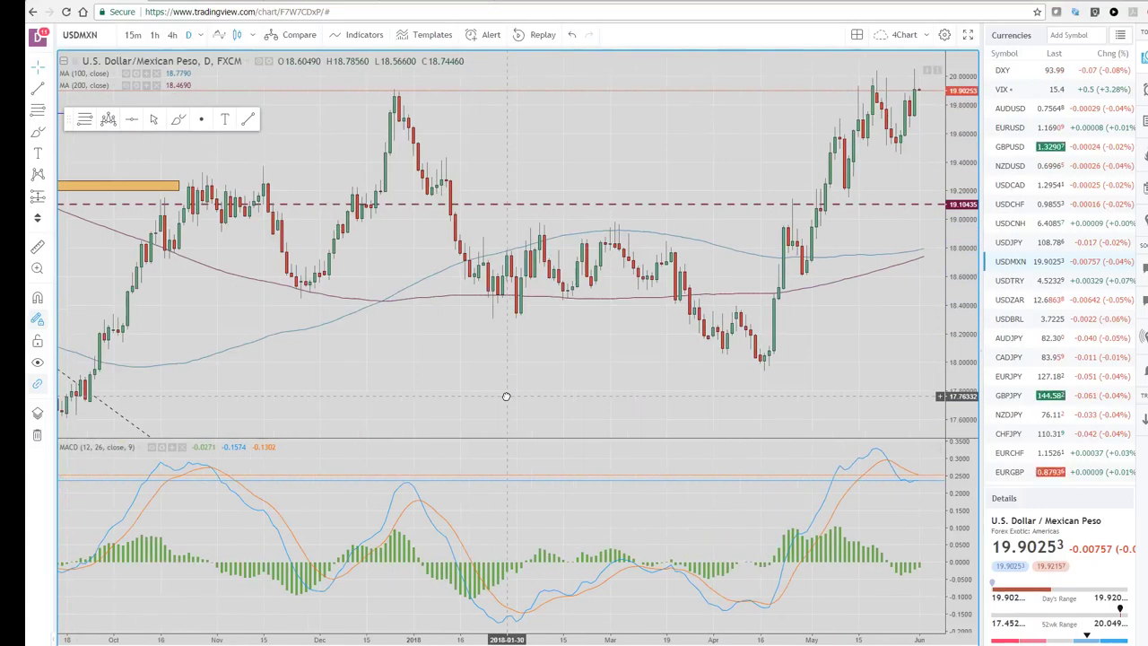
# Zoom the USDMXN chart out, then back in to show November through June
pyautogui.scroll(-2, 506, 396)
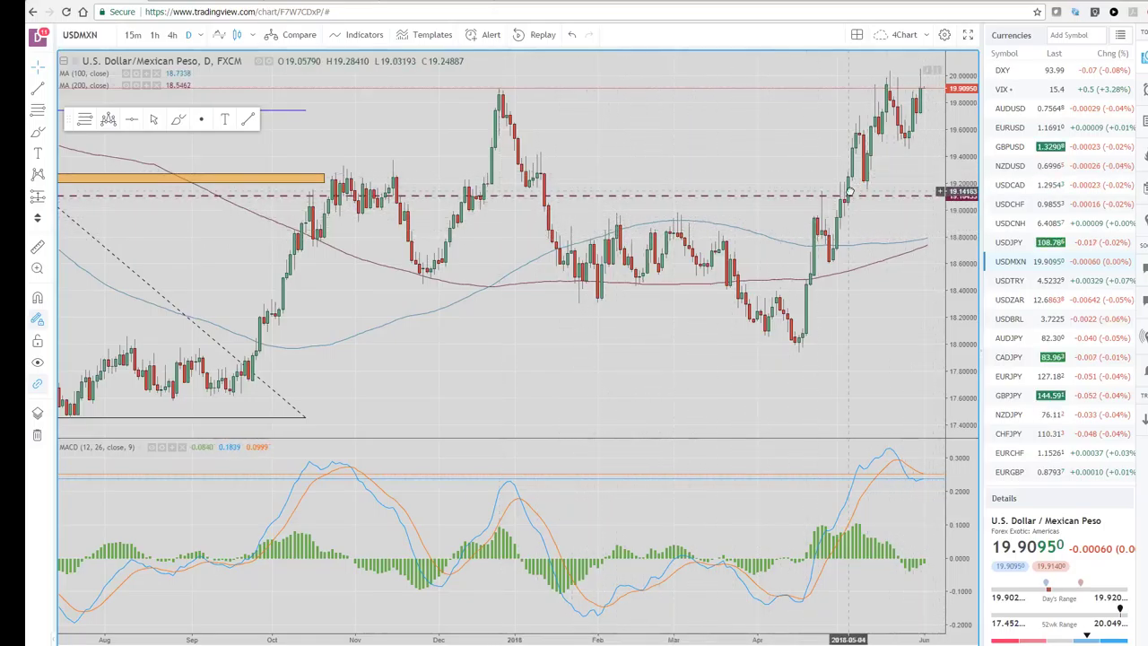
pyautogui.scroll(2, 831, 222)
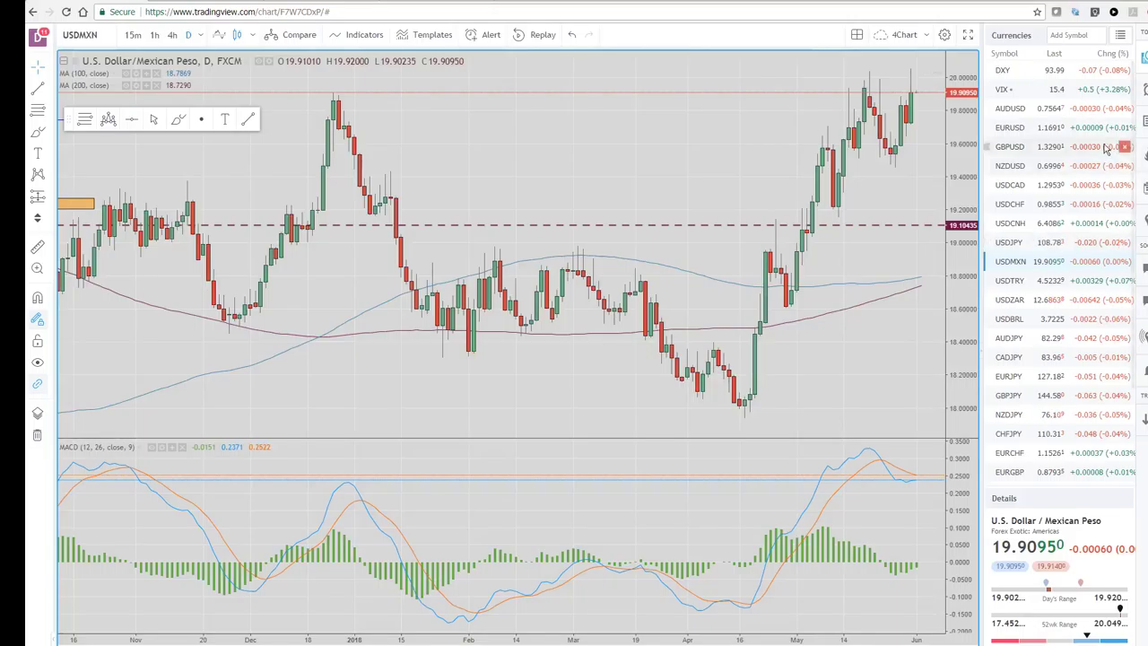
# Switch via EURUSD to the NZDUSD chart, zoom in on its Fibonacci retracements, and pick the Brush tool
pyautogui.click(1014, 128)
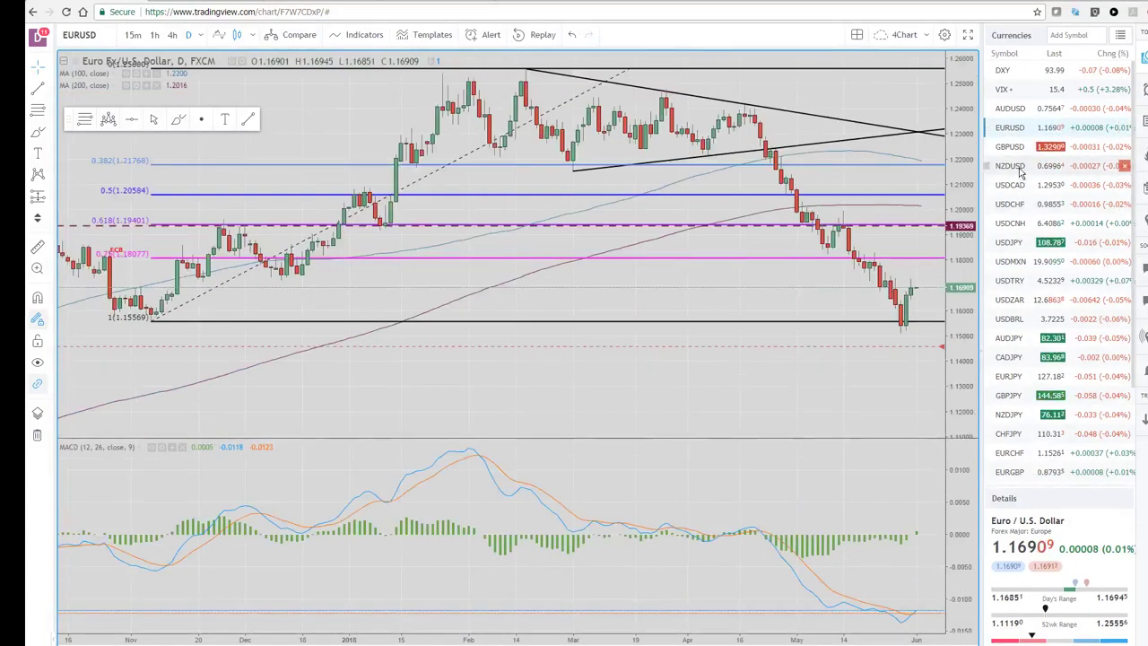
pyautogui.click(1019, 172)
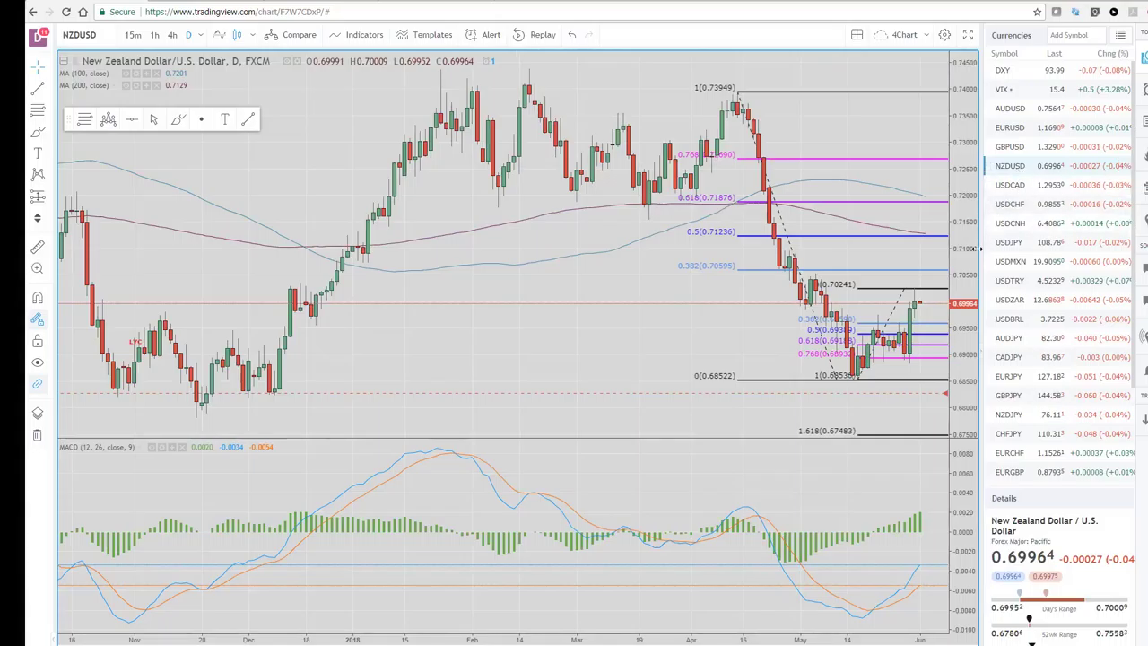
pyautogui.scroll(2, 855, 373)
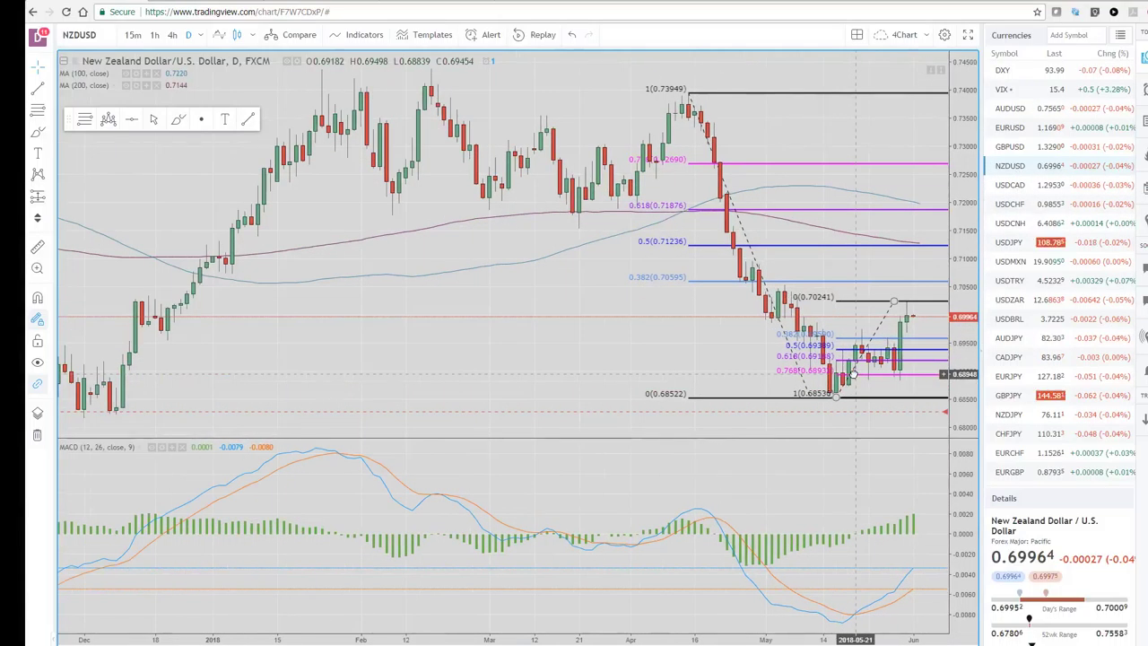
pyautogui.scroll(1, 860, 367)
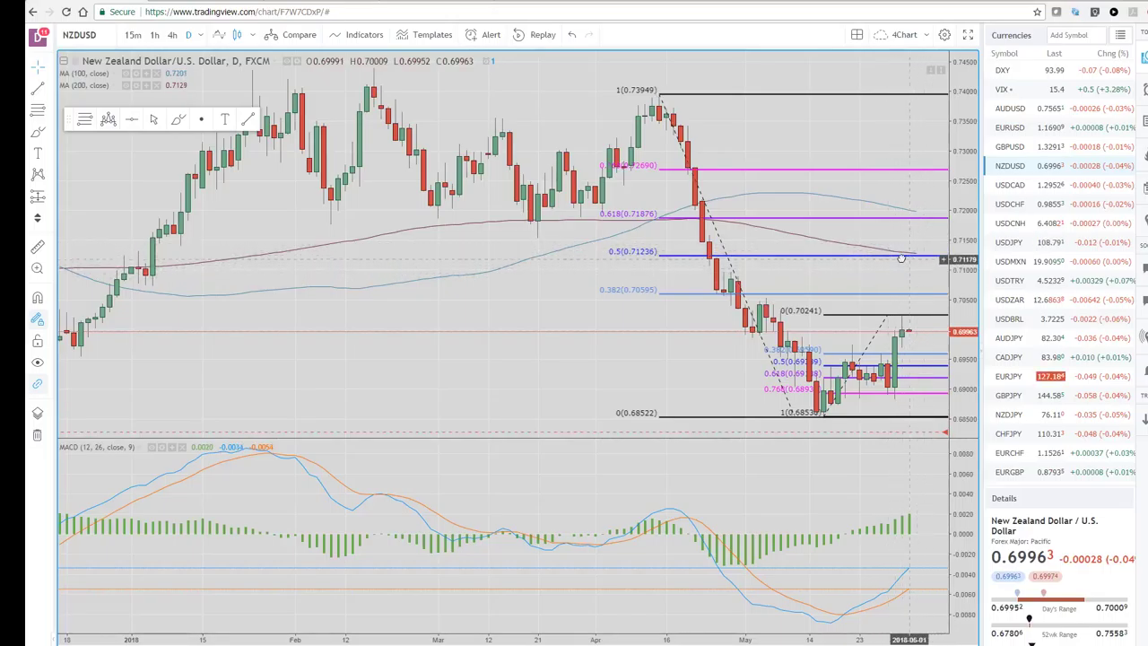
pyautogui.click(49, 69)
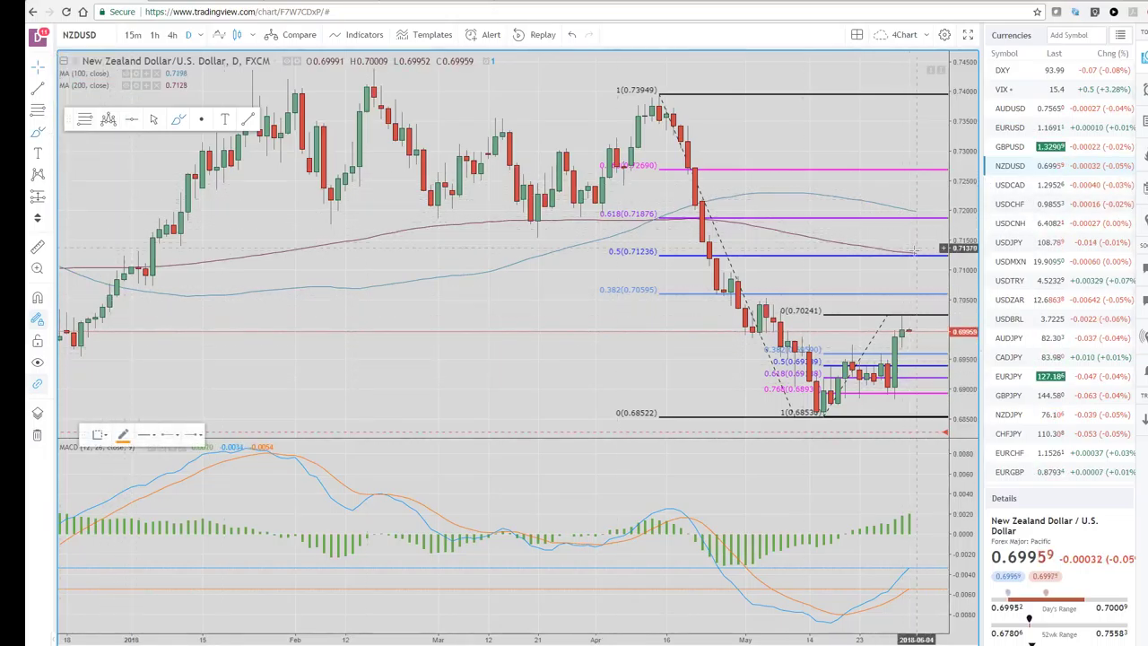
# Circle the 0.7138 price area on NZDUSD in orange, then switch through USDJPY to AUDJPY
pyautogui.moveTo(918, 244)
pyautogui.mouseDown()
pyautogui.moveTo(895, 256)
pyautogui.moveTo(928, 263)
pyautogui.moveTo(930, 247)
pyautogui.moveTo(910, 238)
pyautogui.mouseUp()
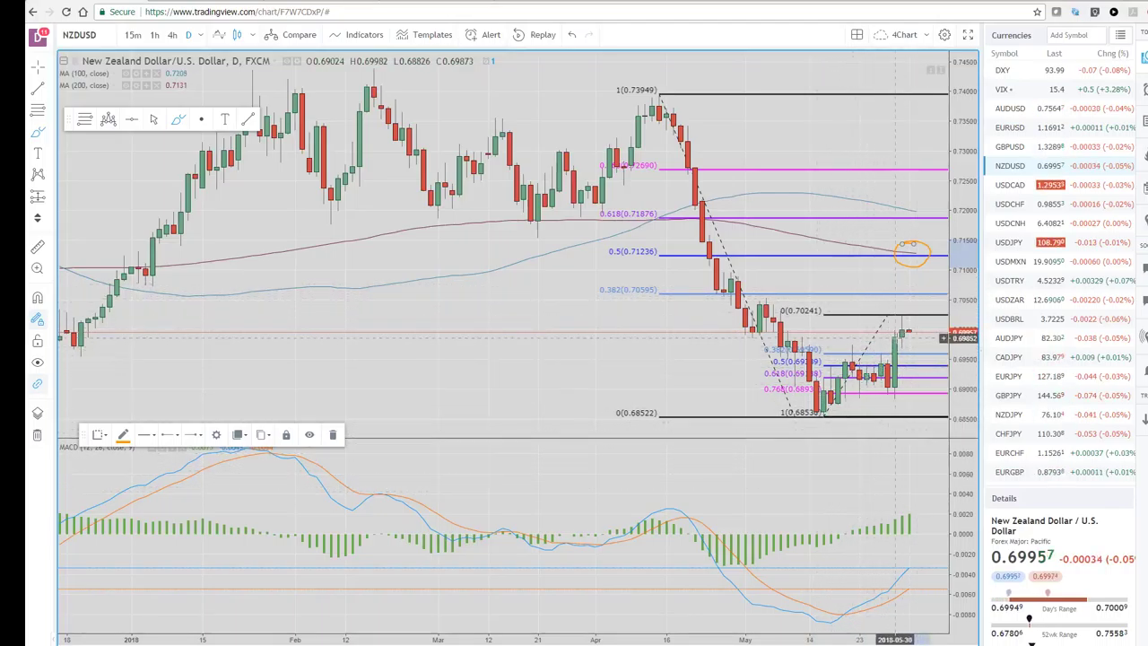
pyautogui.click(1015, 241)
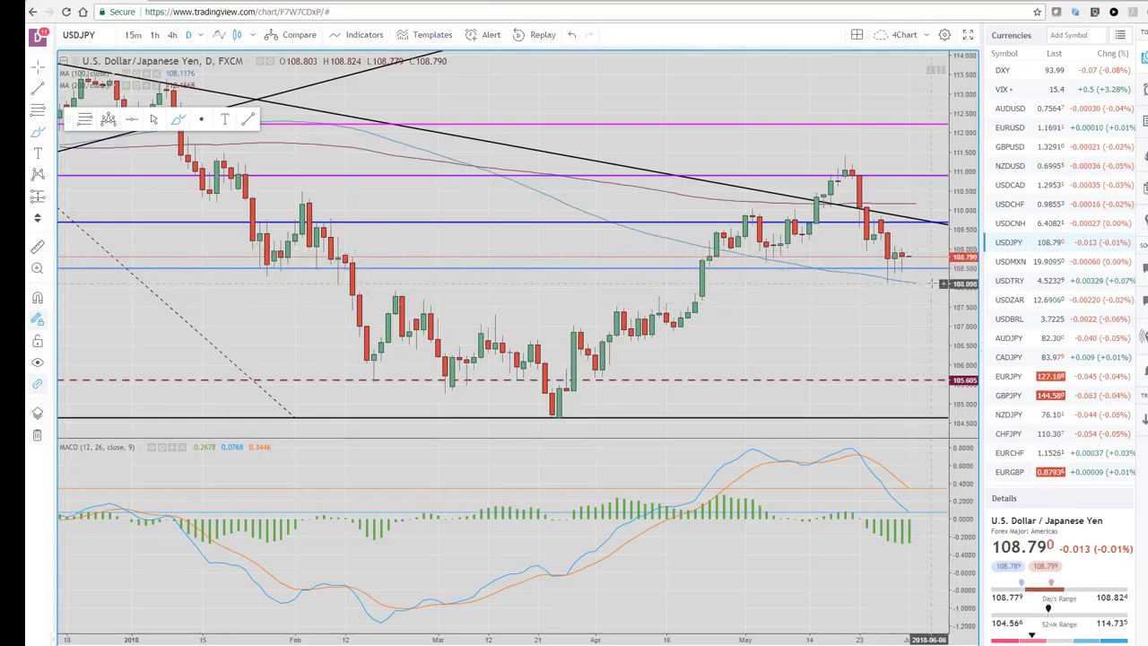
pyautogui.click(1012, 344)
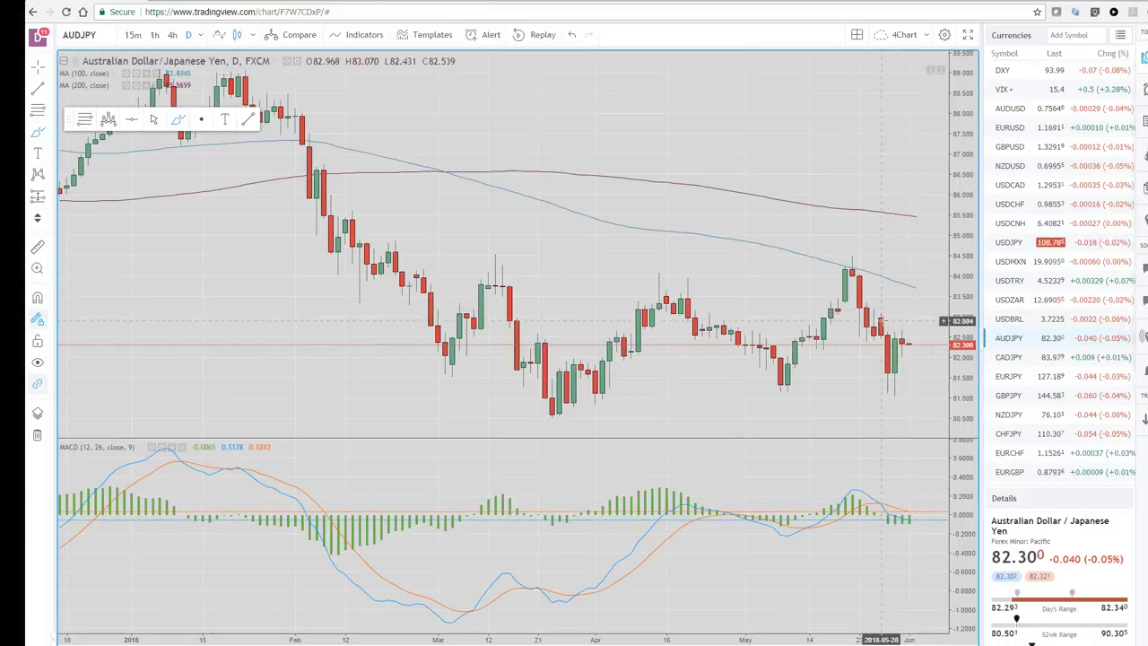
# Zoom out on the AUDJPY chart to show more history, then return to EURUSD
pyautogui.scroll(-1, 888, 327)
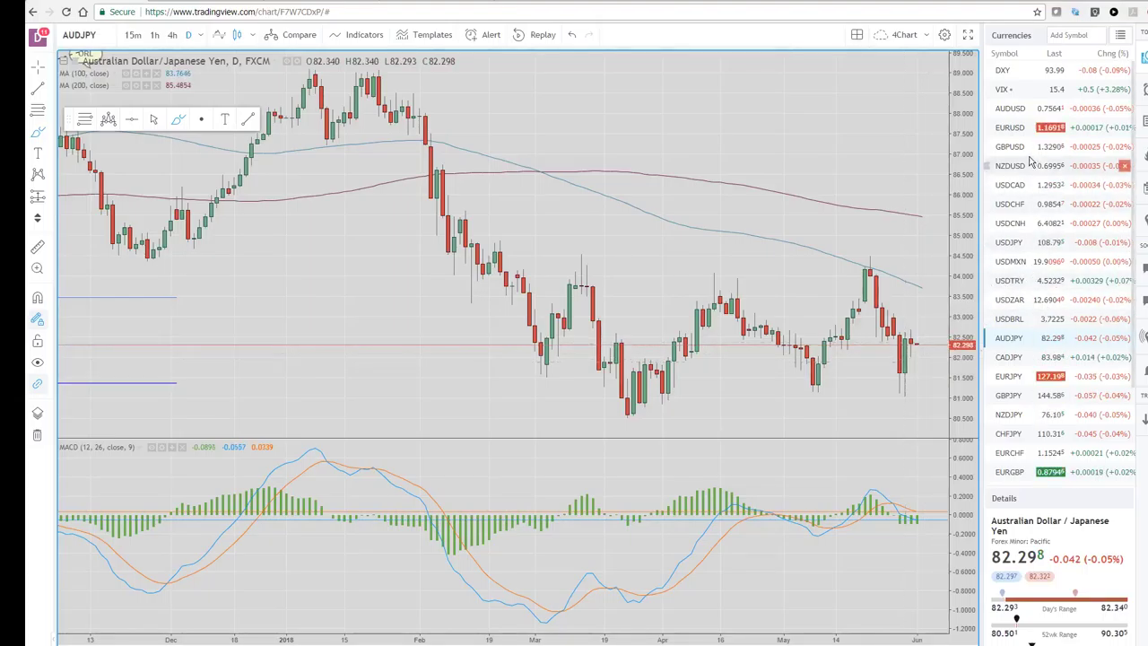
pyautogui.click(1010, 128)
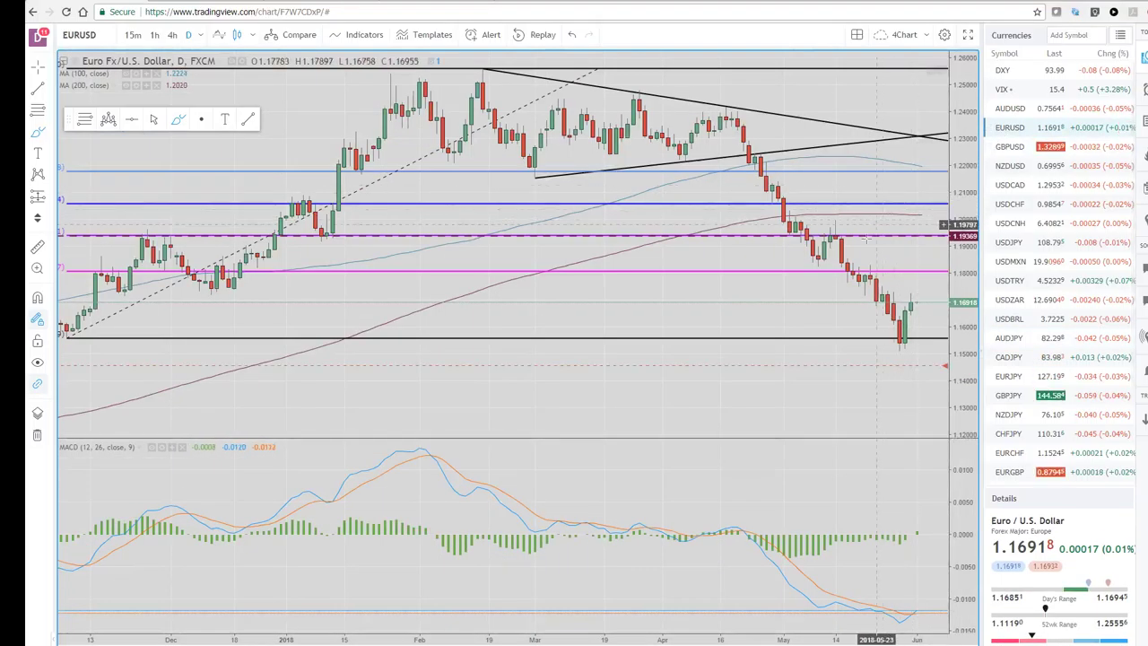